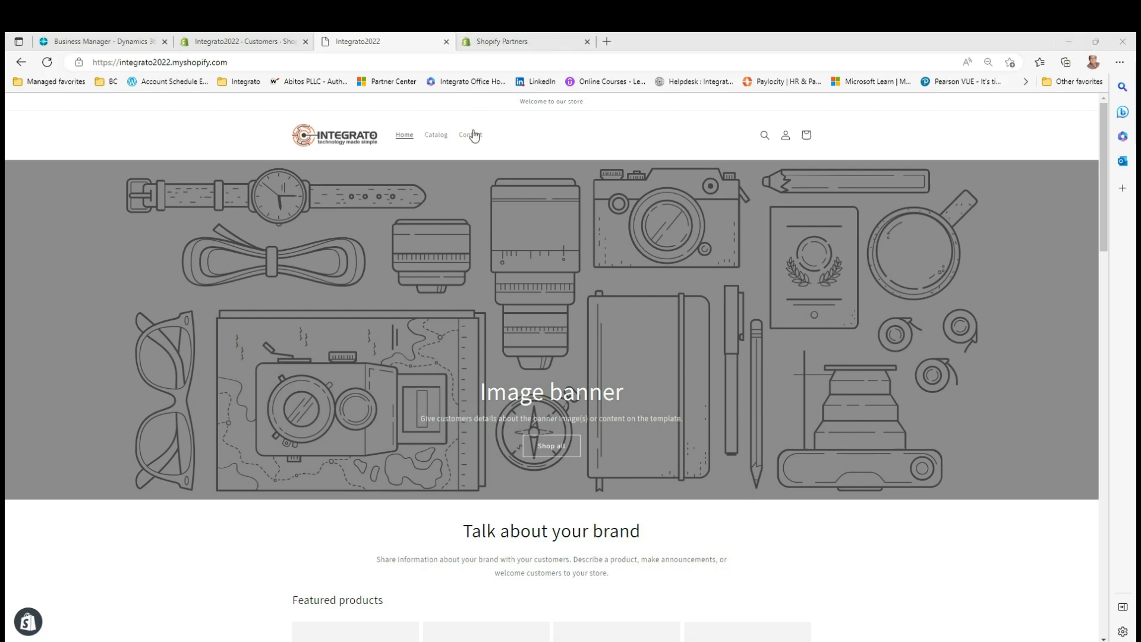
Search the store for "earr", open the Double Huggie Earrings product and start an immediate purchase of it
{"action": "left_click", "coordinate": [762, 138]}
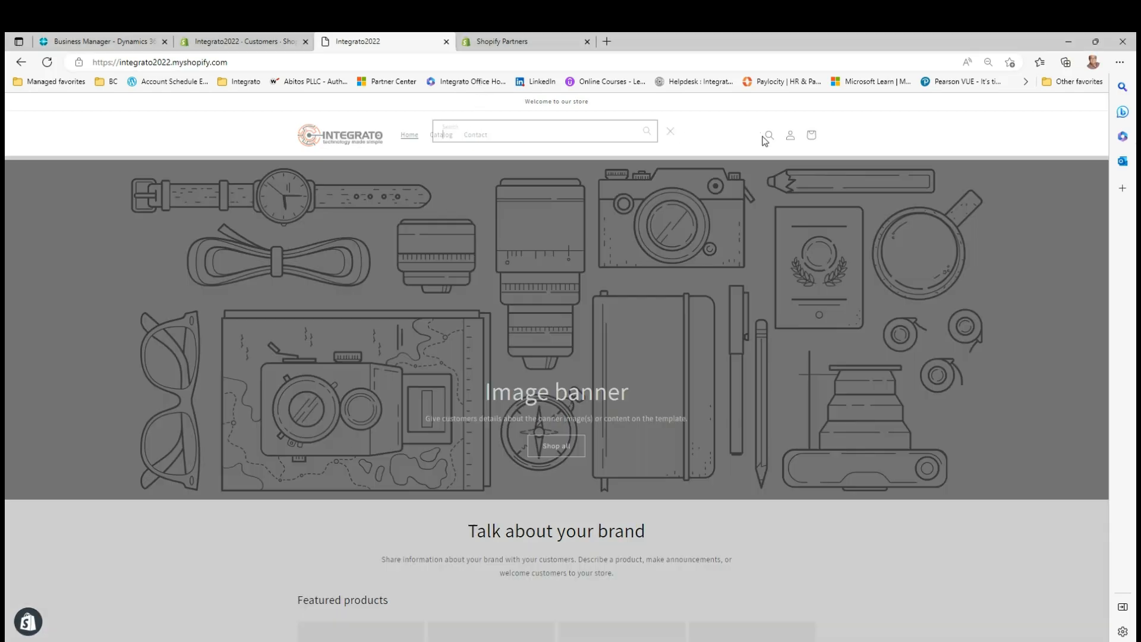
{"action": "type", "text": "earr"}
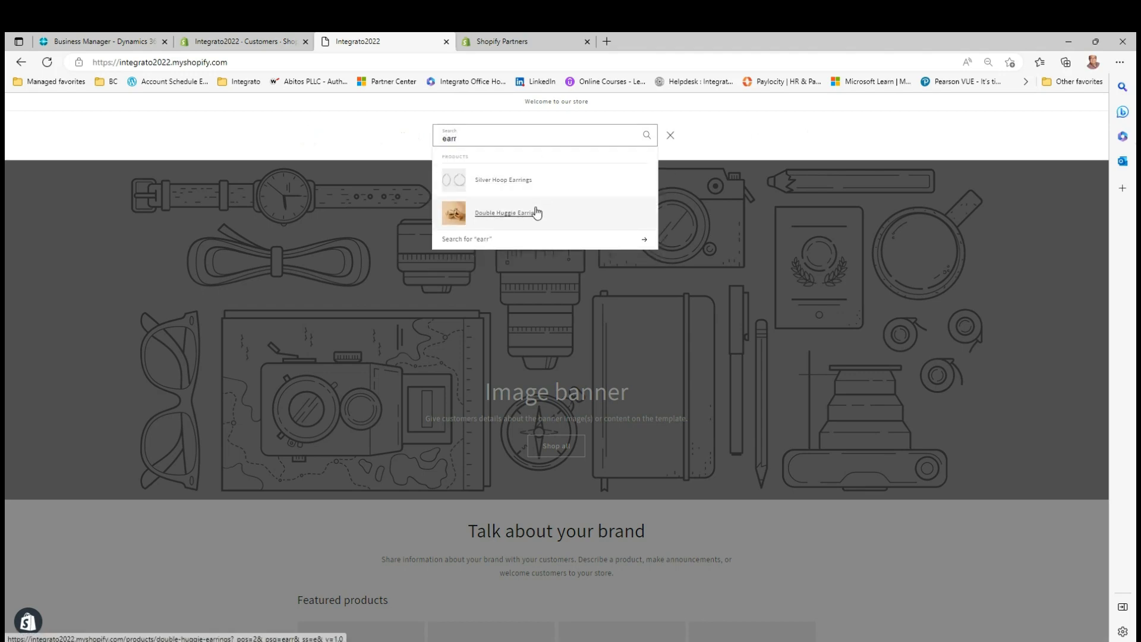
{"action": "left_click", "coordinate": [537, 212]}
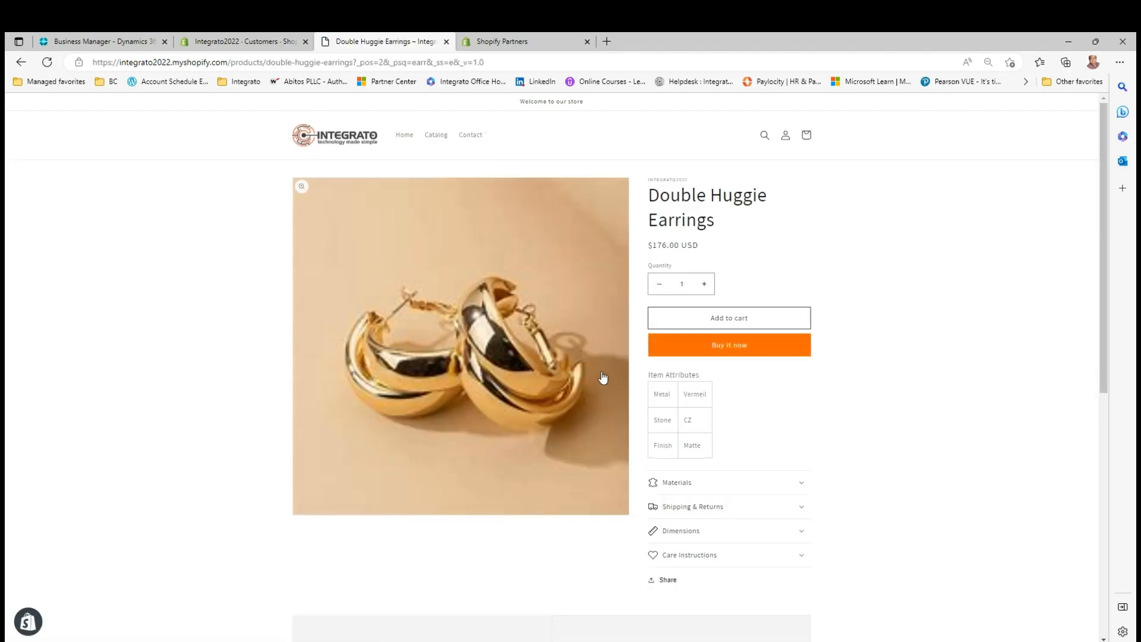
{"action": "left_click", "coordinate": [716, 350]}
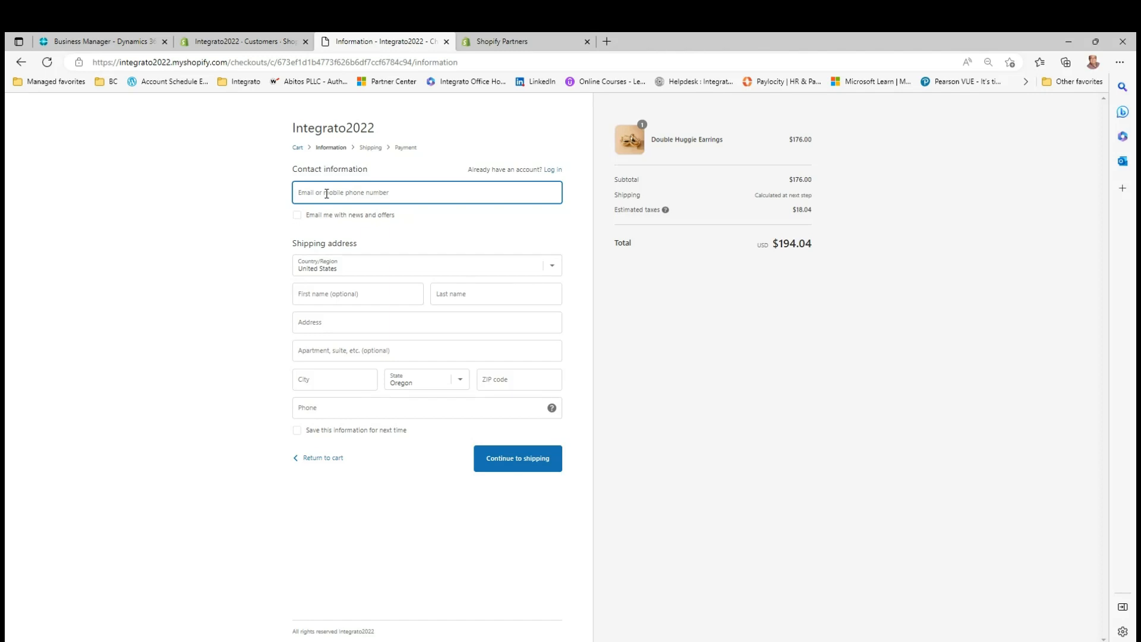
Enter the customer's email address as the contact information for the checkout
{"action": "type", "text": "a"}
{"action": "key", "text": "BackSpace"}
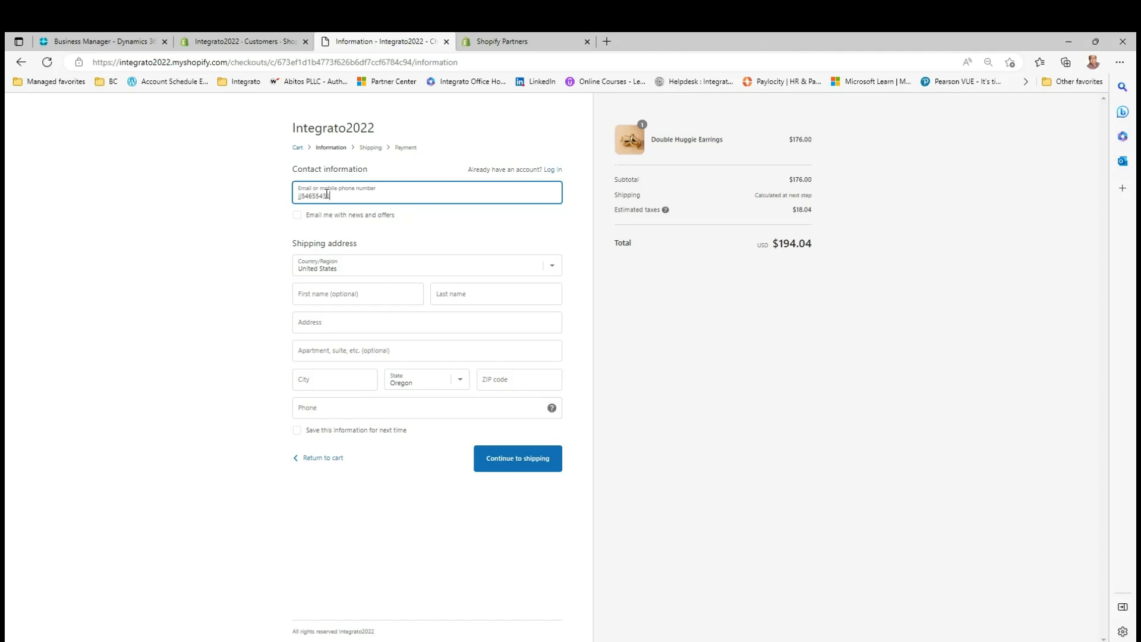
{"action": "key", "text": "Tab"}
{"action": "key", "text": "Tab"}
{"action": "key", "text": "Tab"}
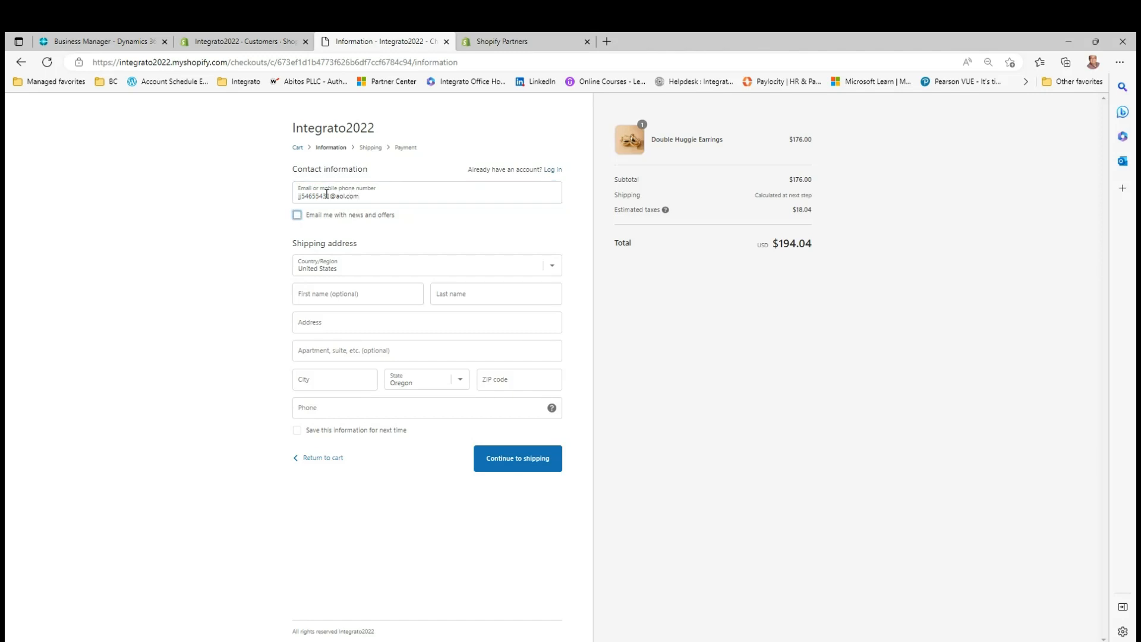
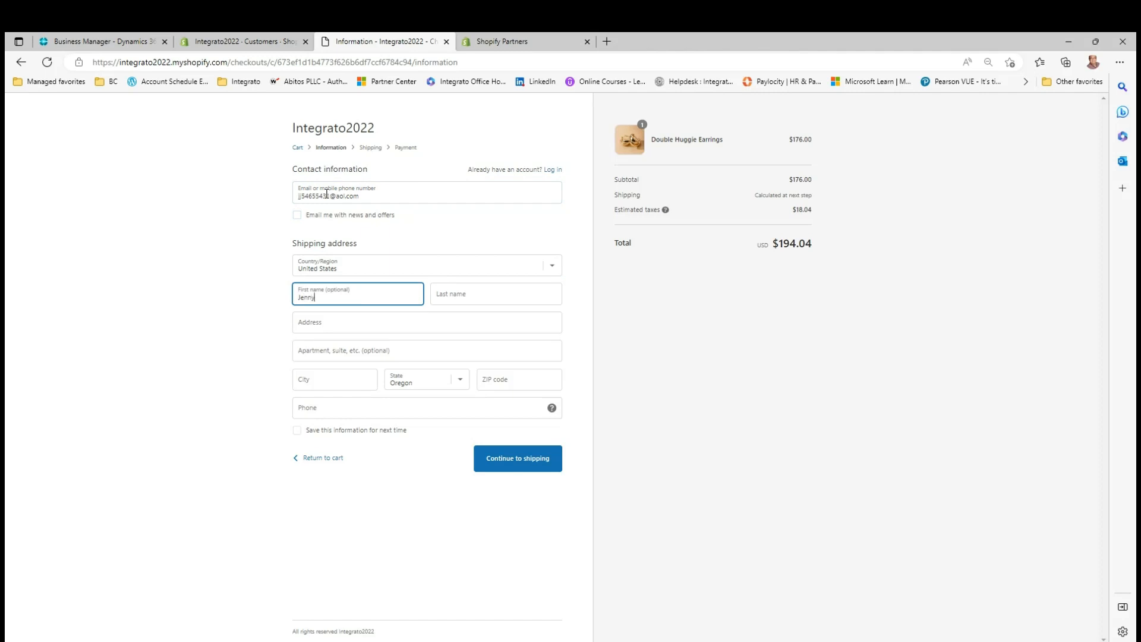
Fill in the customer's first and last name and choose a suggested Portland street address as the shipping address
{"action": "key", "text": "Tab"}
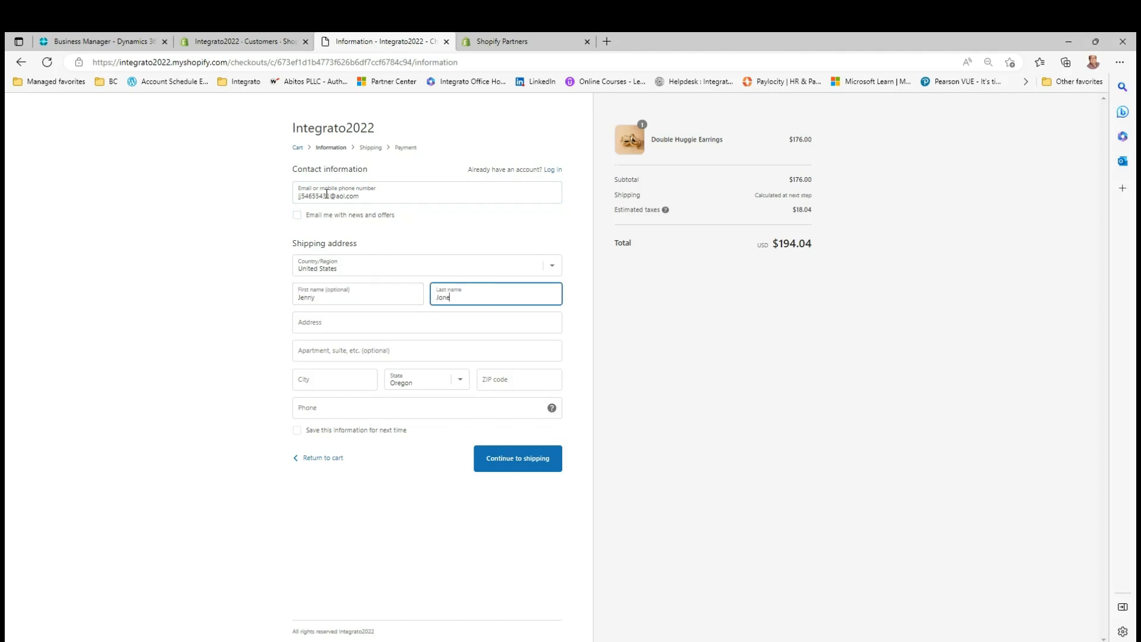
{"action": "key", "text": "Tab"}
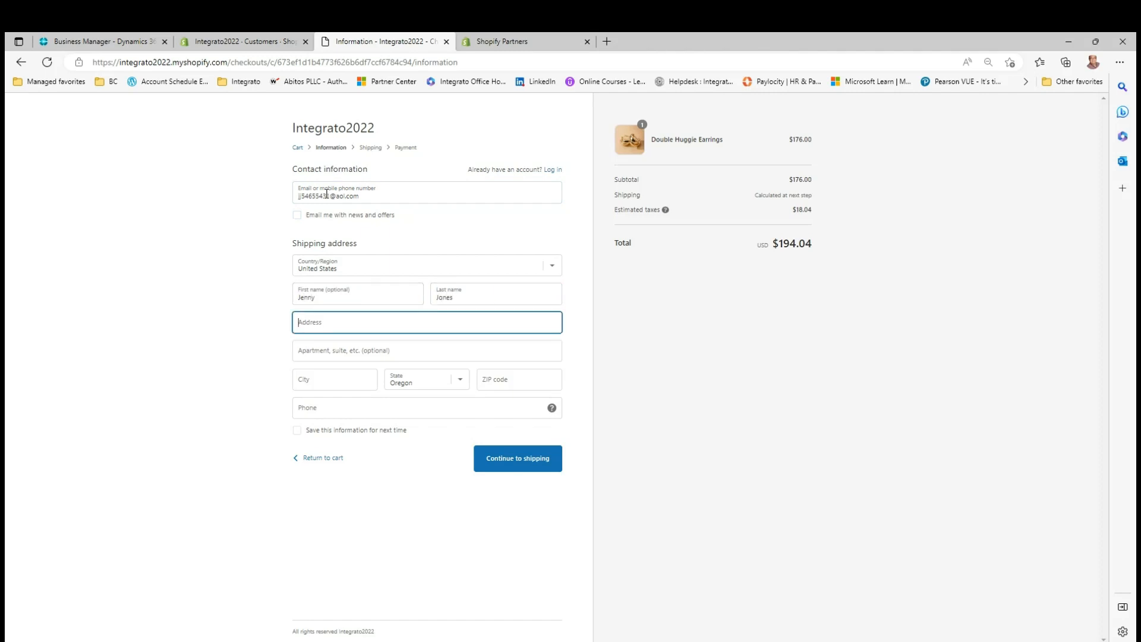
{"action": "type", "text": "53"}
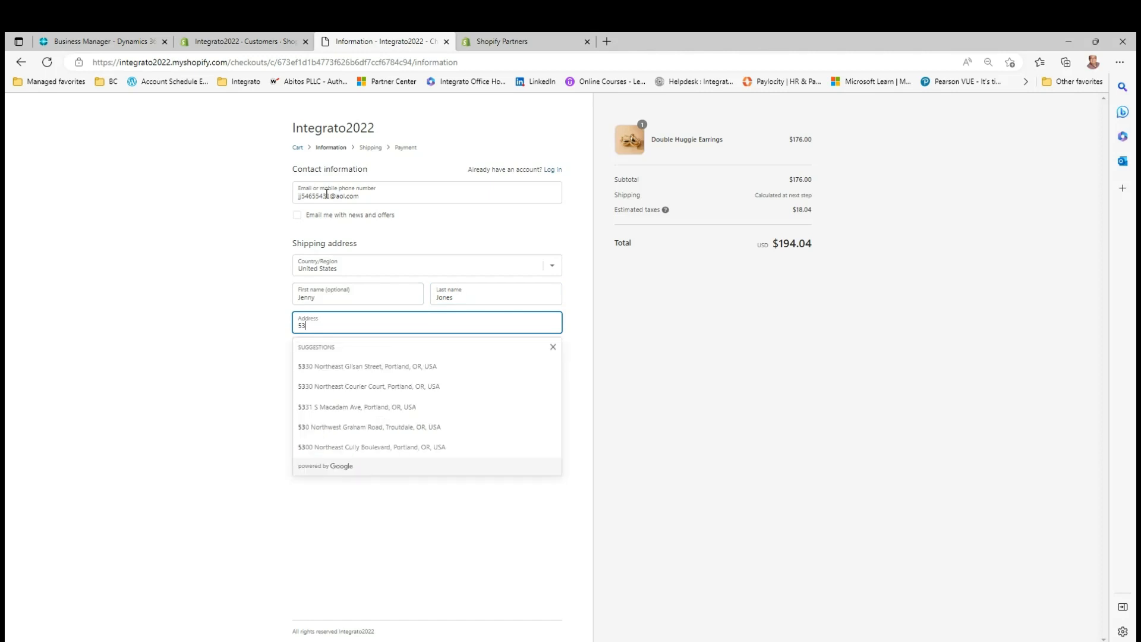
{"action": "left_click", "coordinate": [342, 369]}
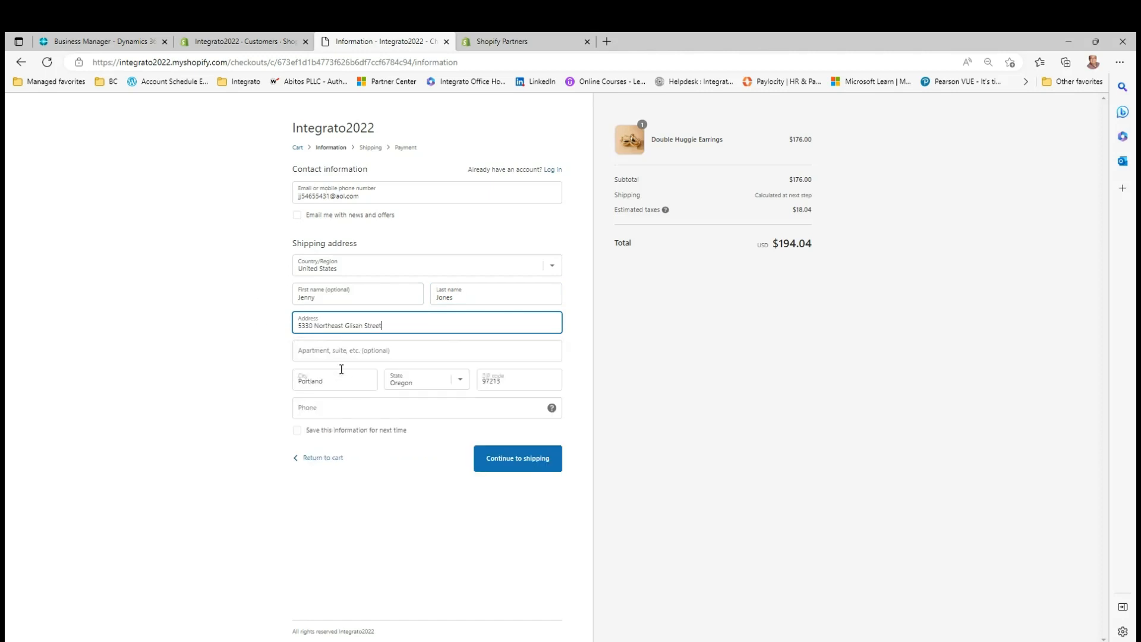
Add the customer's phone number and proceed to payment with the Standard shipping method
{"action": "left_click", "coordinate": [343, 407]}
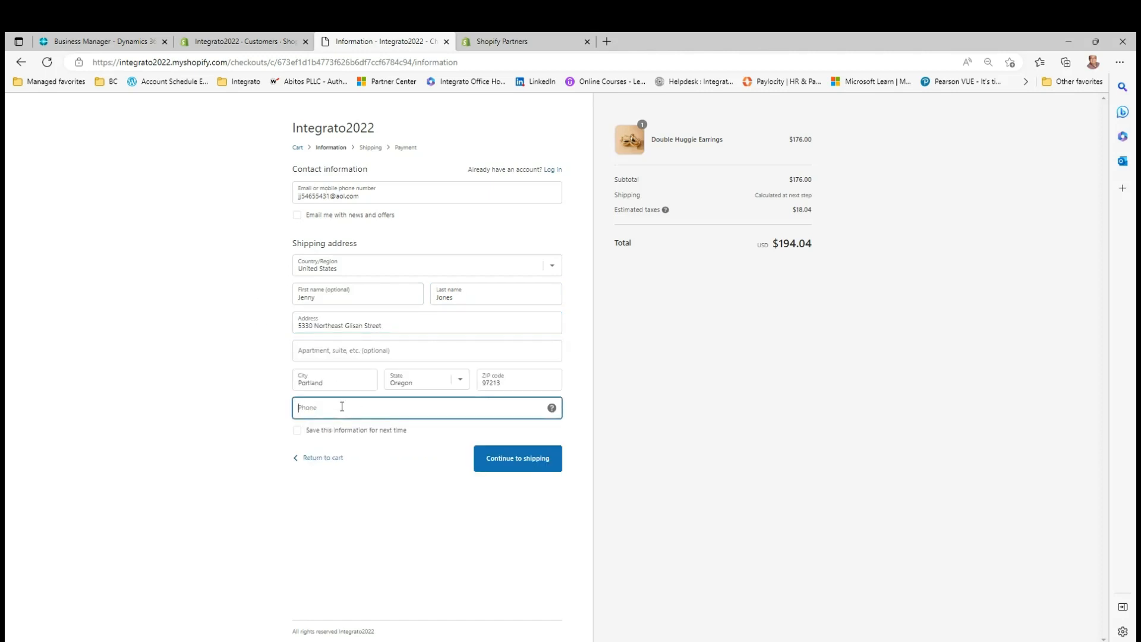
{"action": "left_click", "coordinate": [512, 466]}
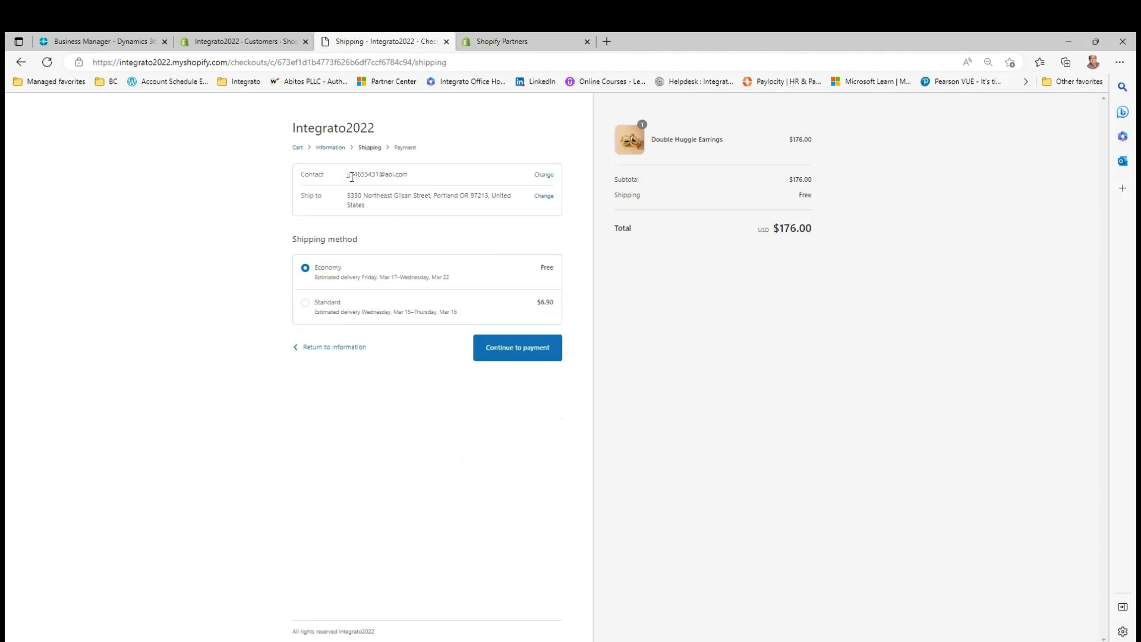
{"action": "left_click", "coordinate": [305, 306]}
{"action": "left_click", "coordinate": [504, 352]}
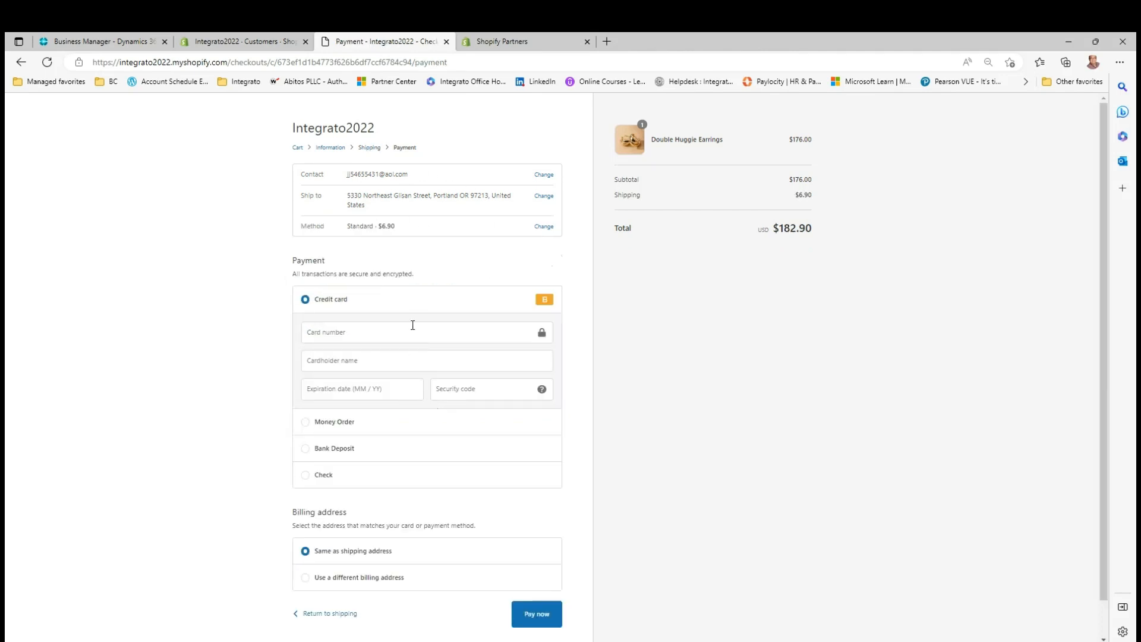
Enter the credit card number, cardholder name, expiration date and security code, and pay for the order
{"action": "left_click", "coordinate": [348, 334]}
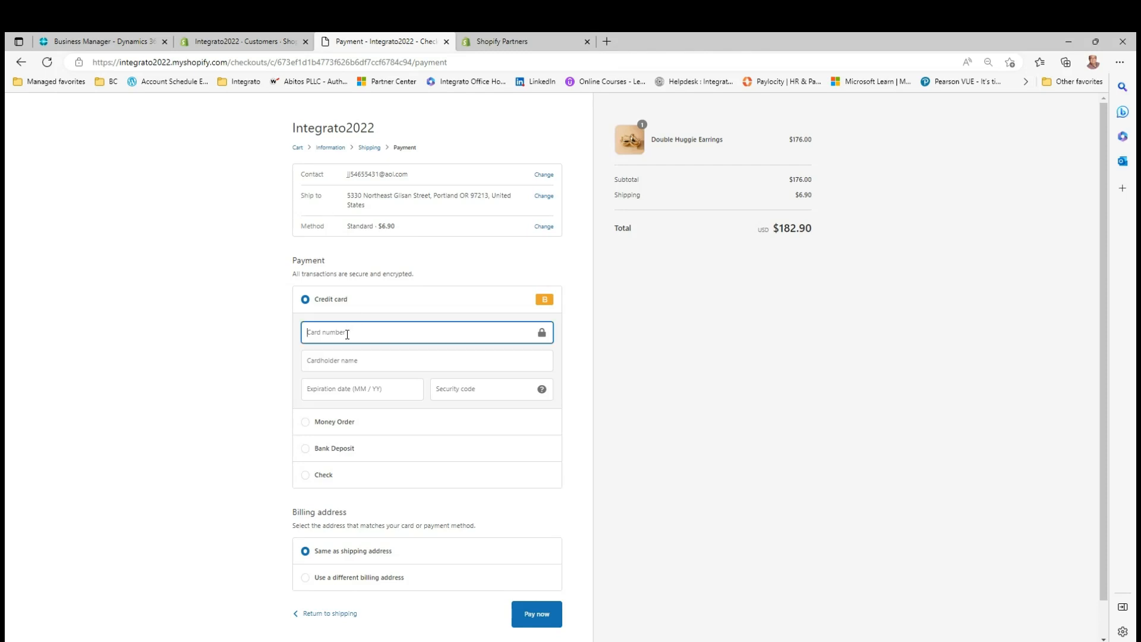
{"action": "type", "text": "1"}
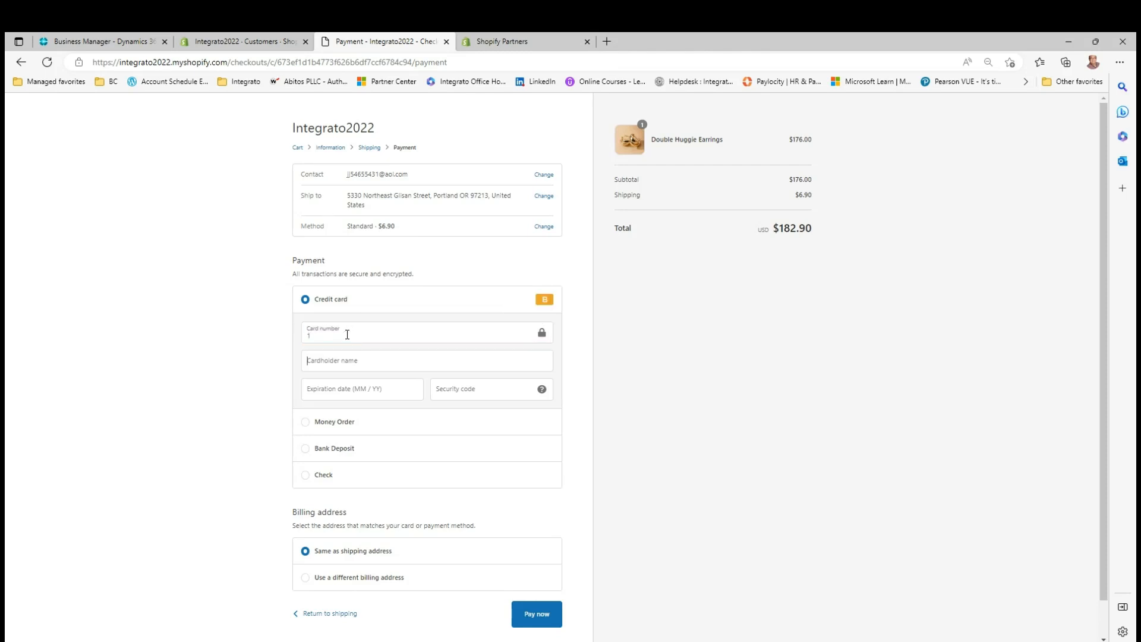
{"action": "key", "text": "Tab"}
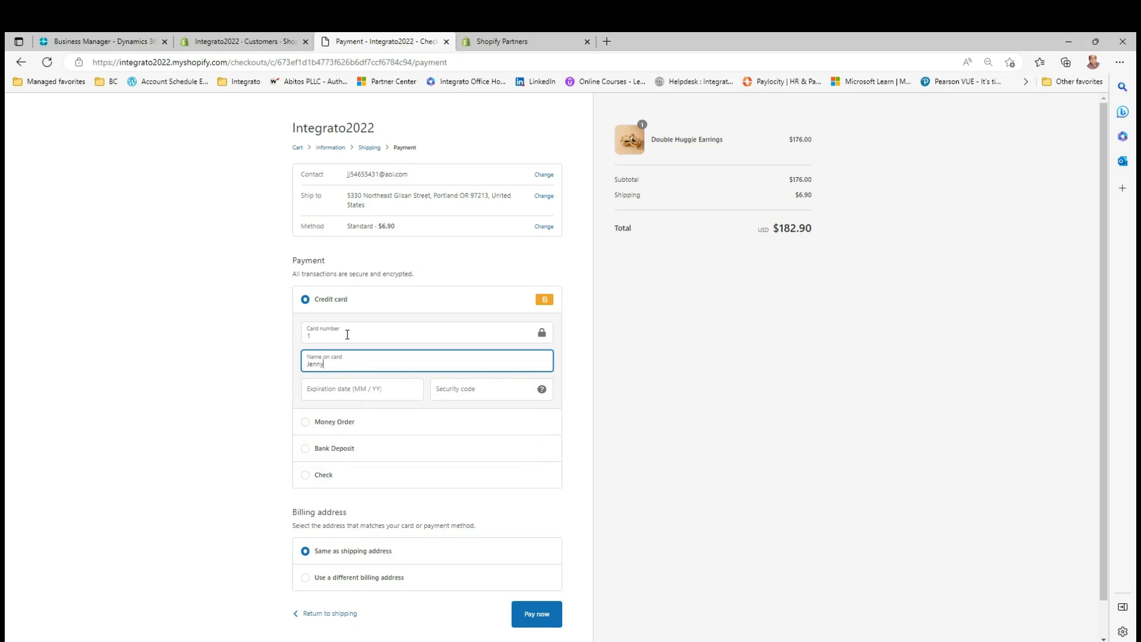
{"action": "key", "text": "Tab"}
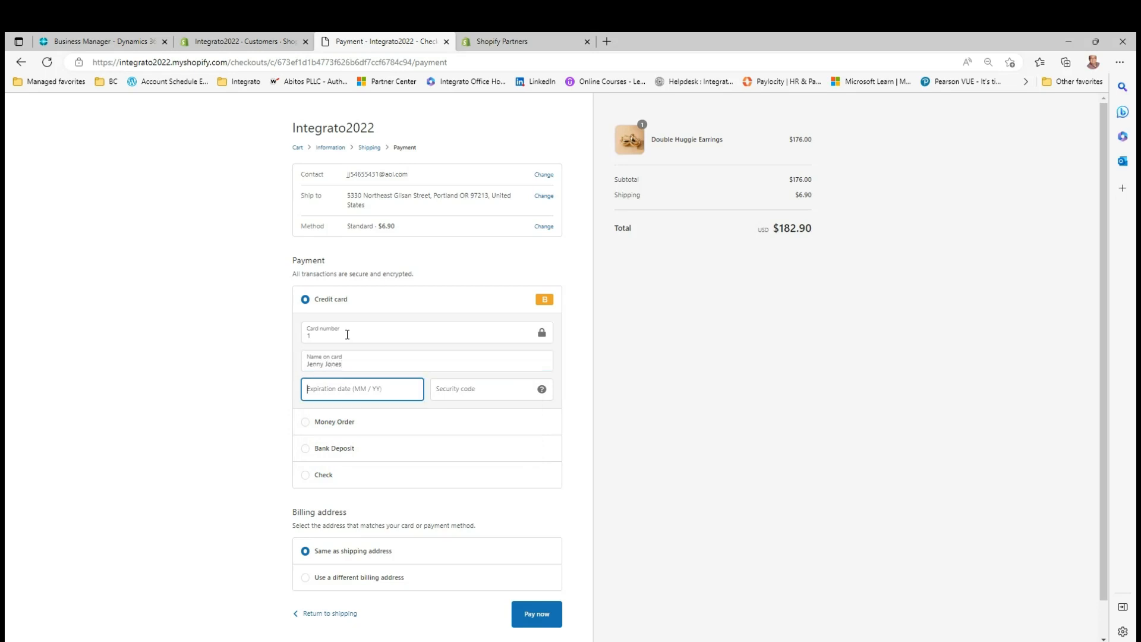
{"action": "type", "text": "0326"}
{"action": "key", "text": "Tab"}
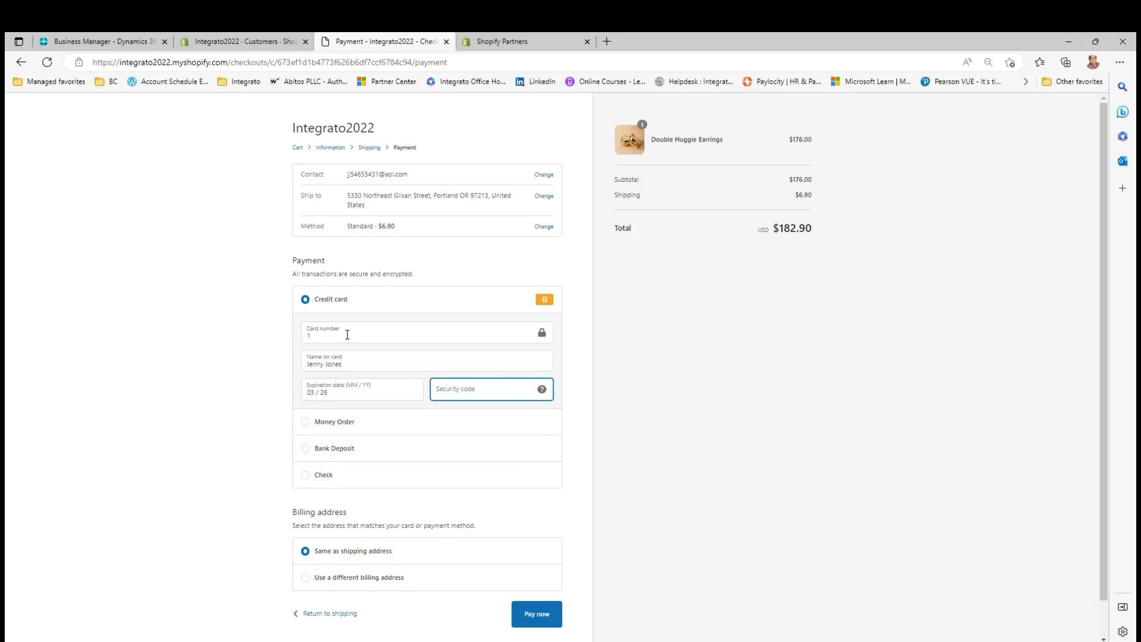
{"action": "type", "text": "111"}
{"action": "key", "text": "Tab"}
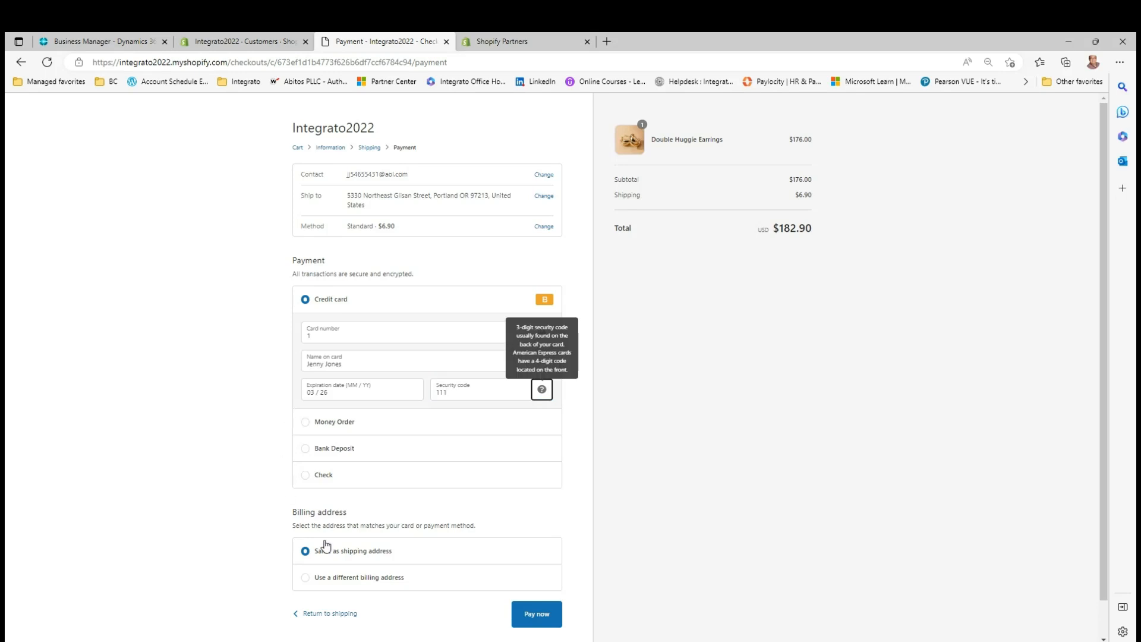
{"action": "left_click", "coordinate": [542, 614]}
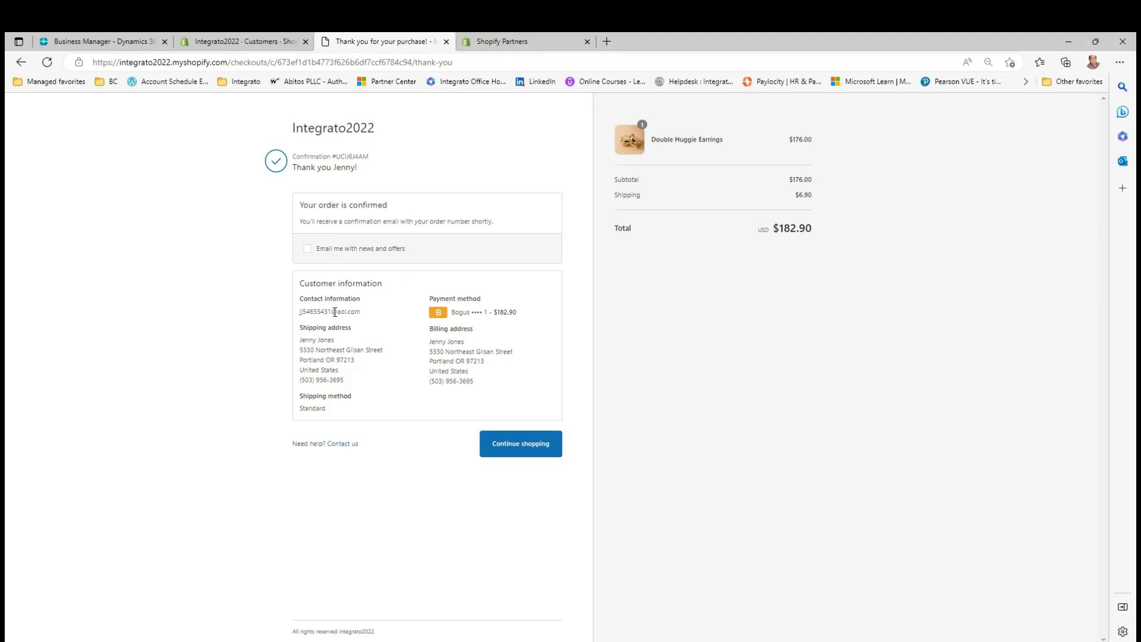
Switch to the Shopify admin and check the orders list and the customers list for the new purchase
{"action": "key", "text": "ctrl+shift+Tab"}
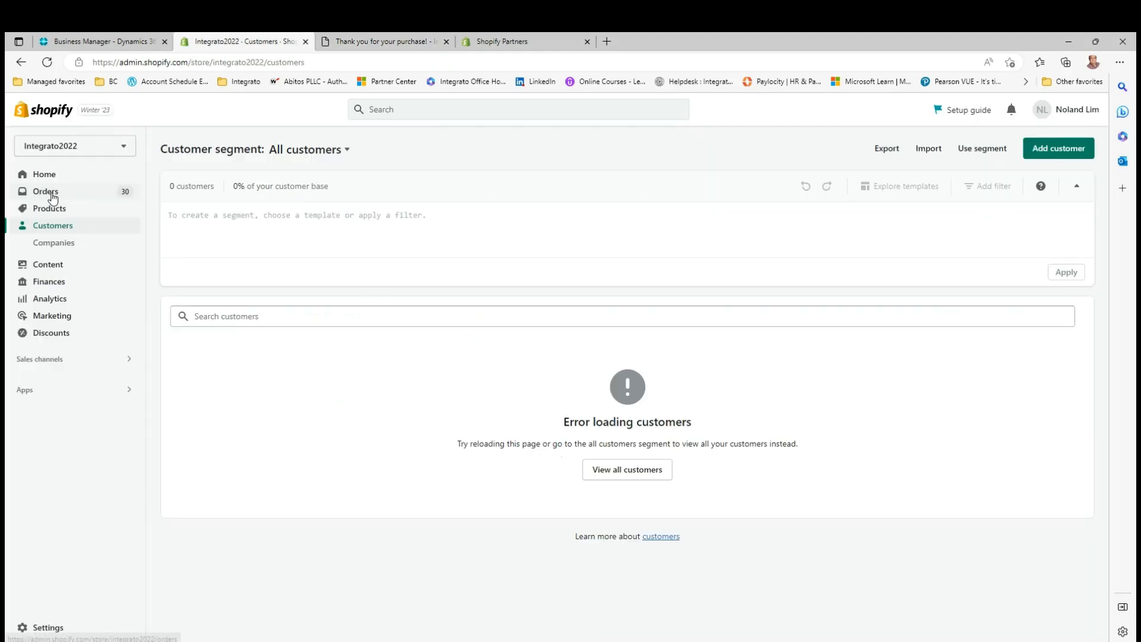
{"action": "left_click", "coordinate": [48, 191]}
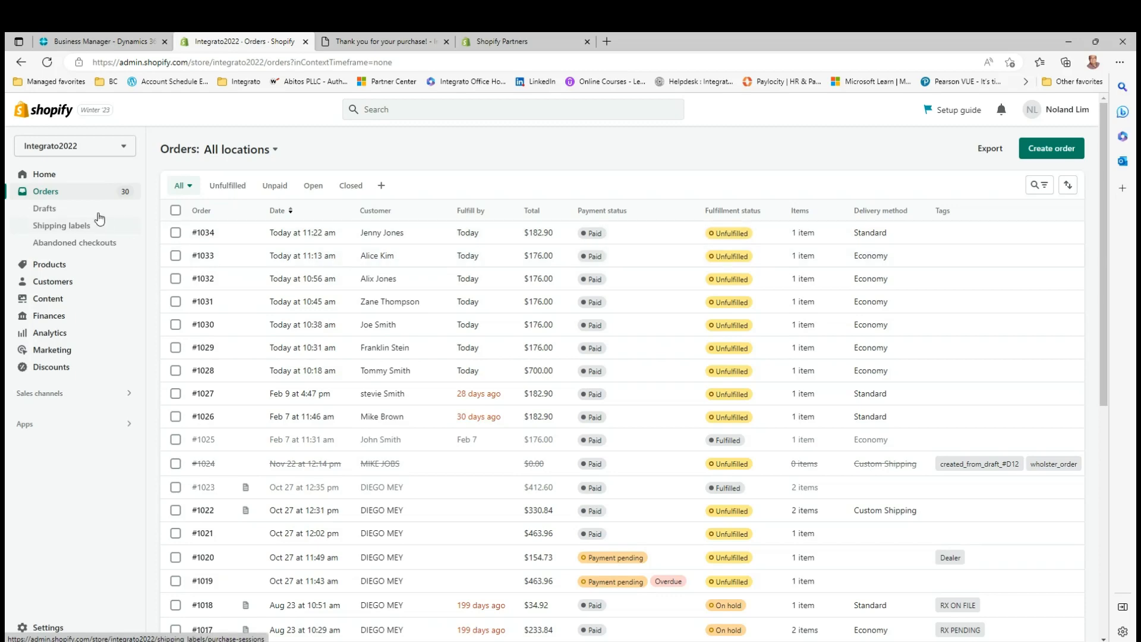
{"action": "left_click", "coordinate": [91, 288]}
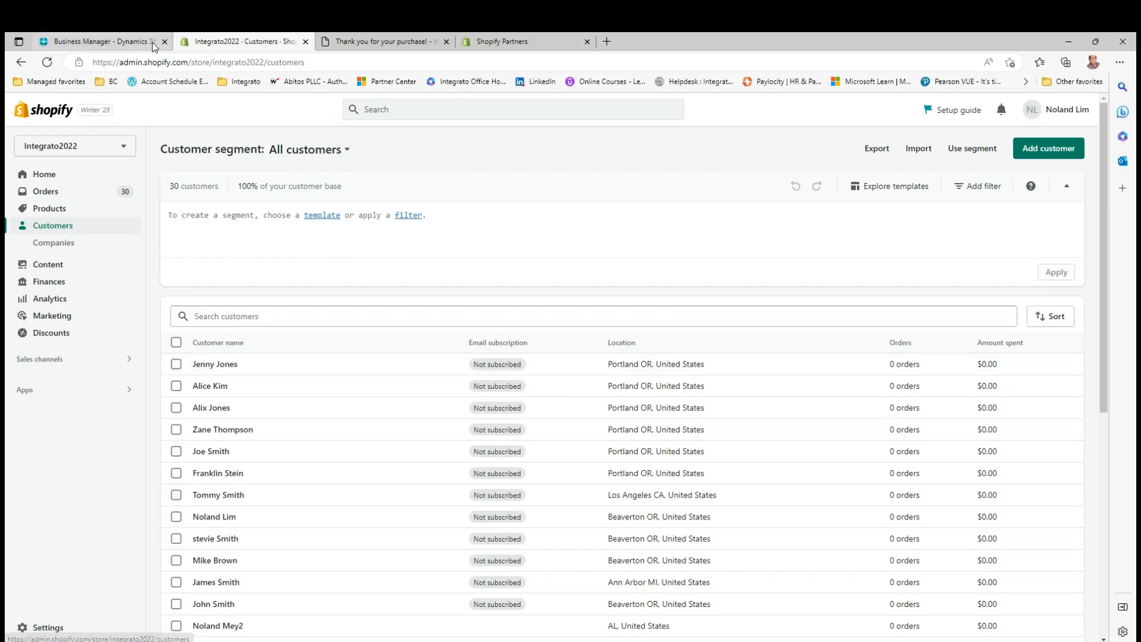
Switch to Business Central, review the job queue entries for the Shopify sync jobs and return to the home page
{"action": "left_click", "coordinate": [127, 47]}
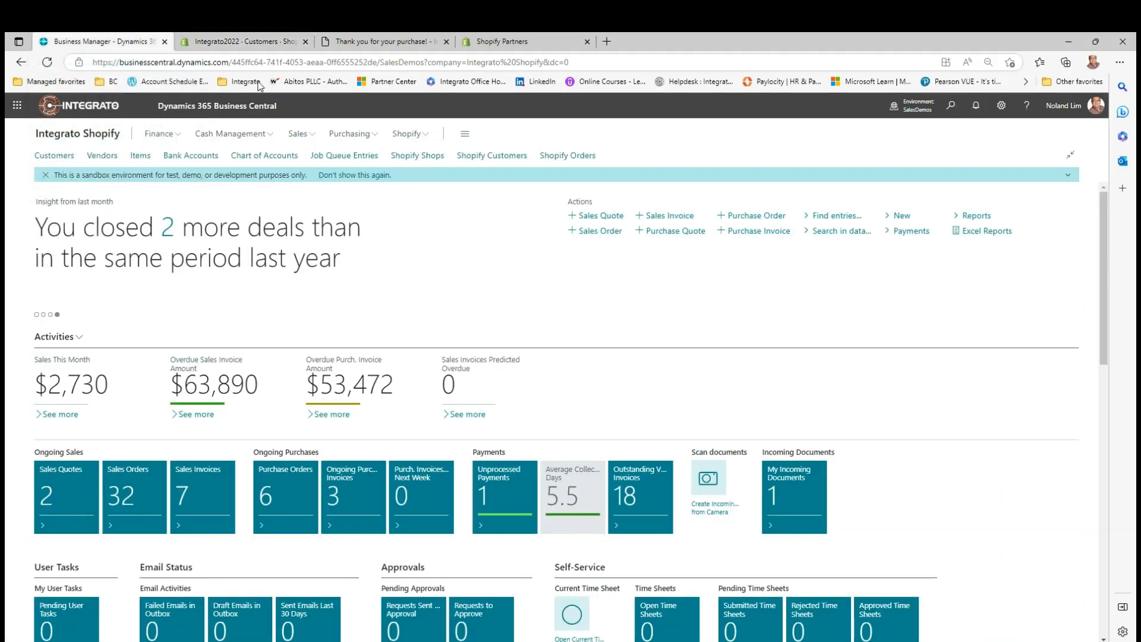
{"action": "left_click", "coordinate": [332, 160]}
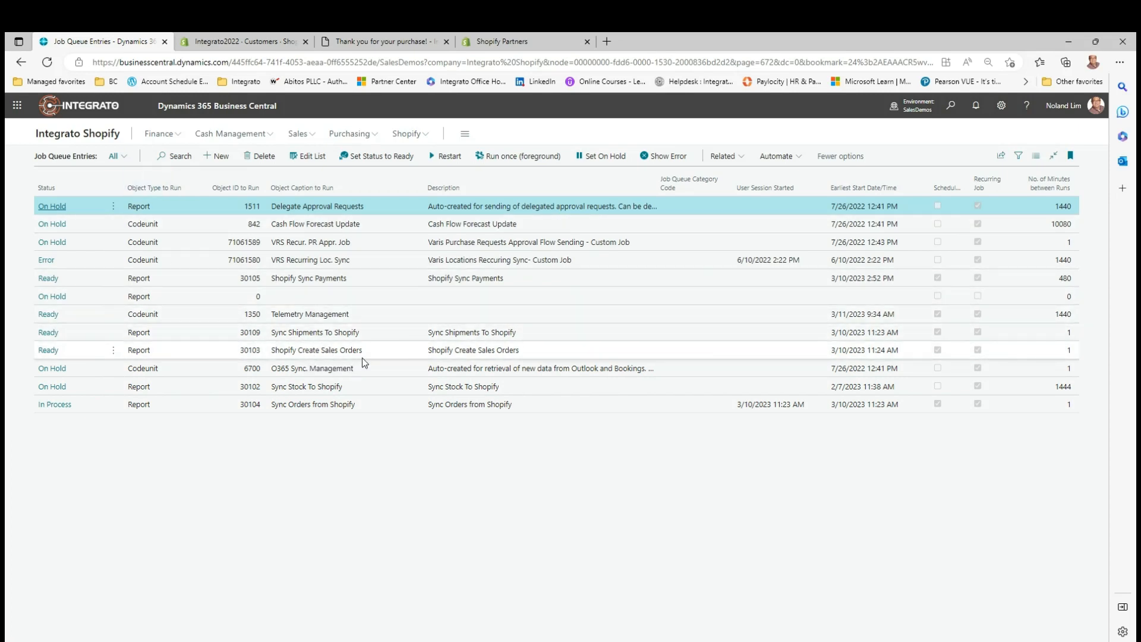
{"action": "left_click", "coordinate": [110, 137]}
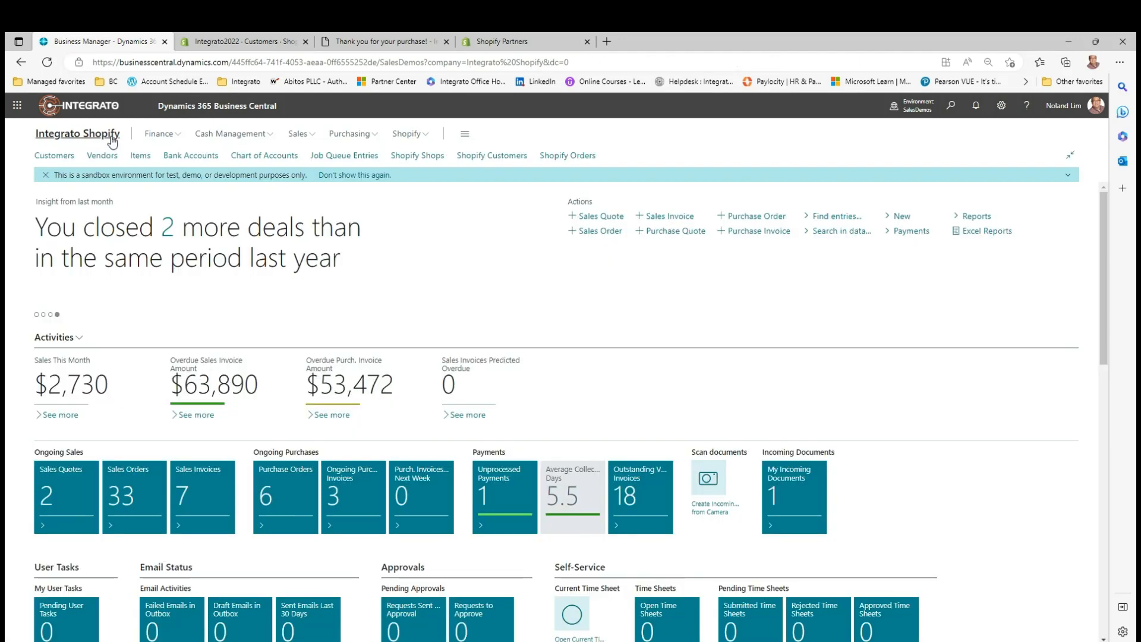
Open the newest order in Business Central's Shopify orders list and review its details and order lines
{"action": "left_click", "coordinate": [410, 134]}
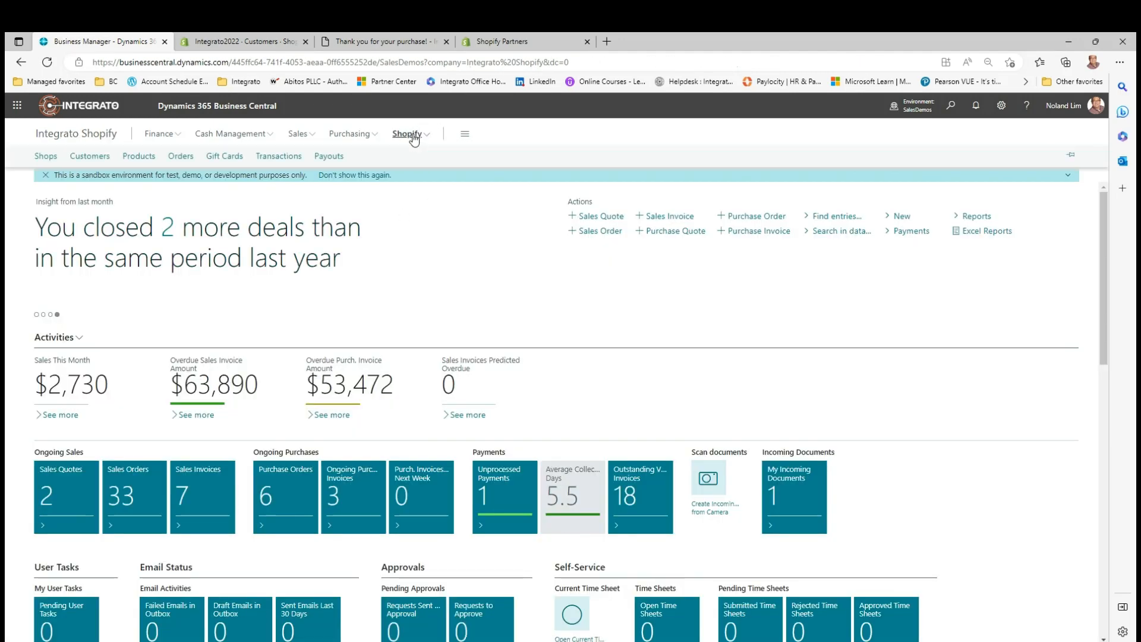
{"action": "left_click", "coordinate": [181, 156]}
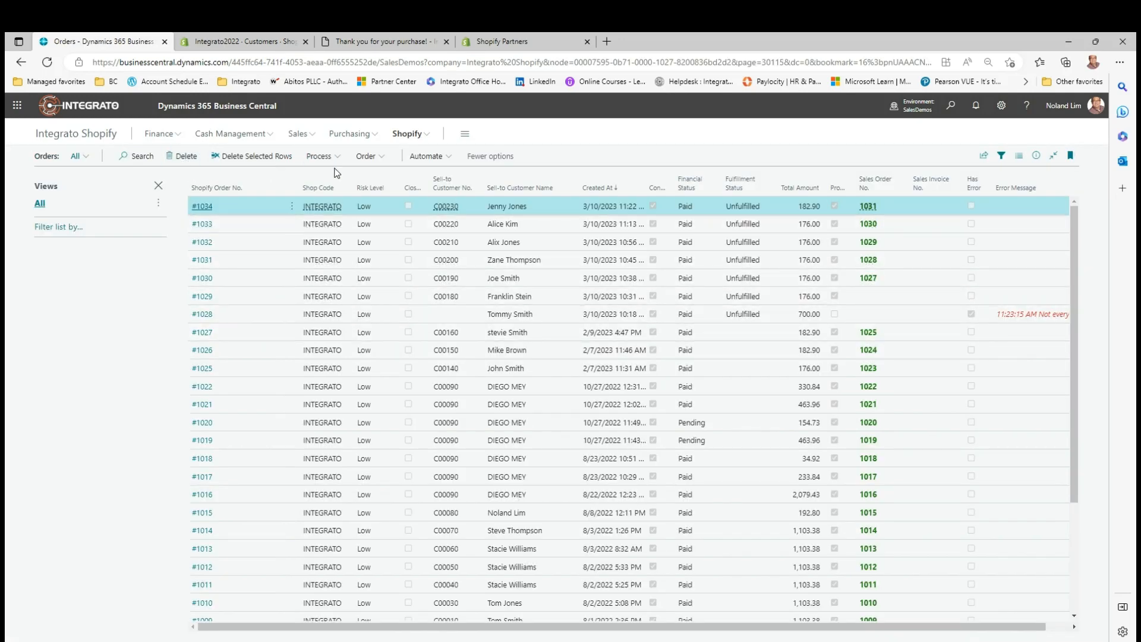
{"action": "left_click", "coordinate": [202, 208]}
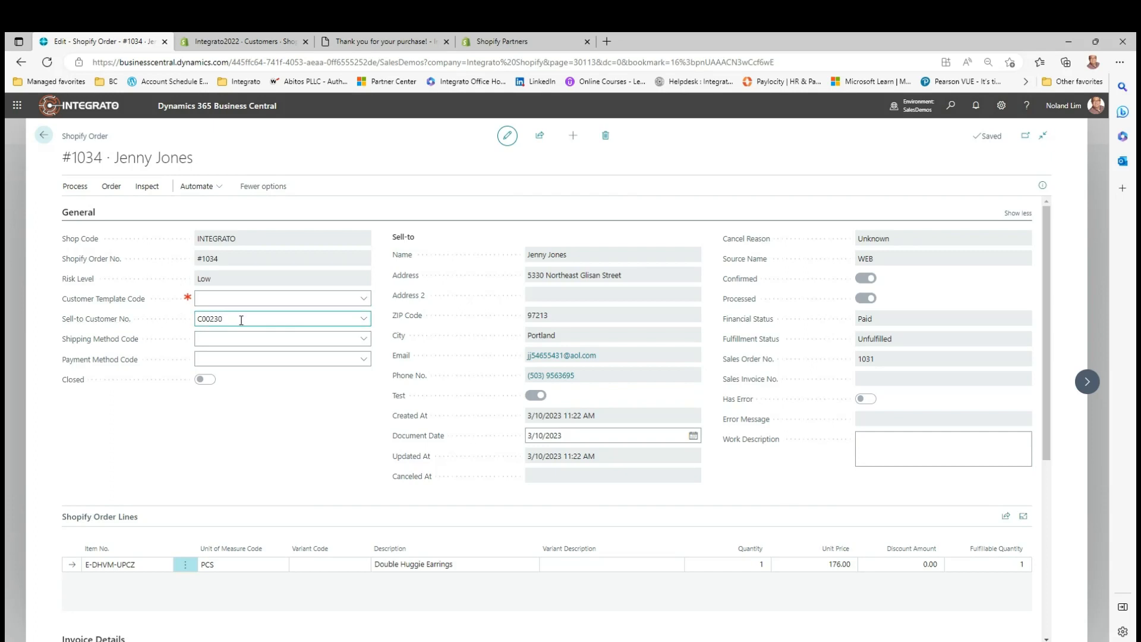
{"action": "scroll", "coordinate": [241, 320], "scroll_direction": "down", "scroll_amount": 3}
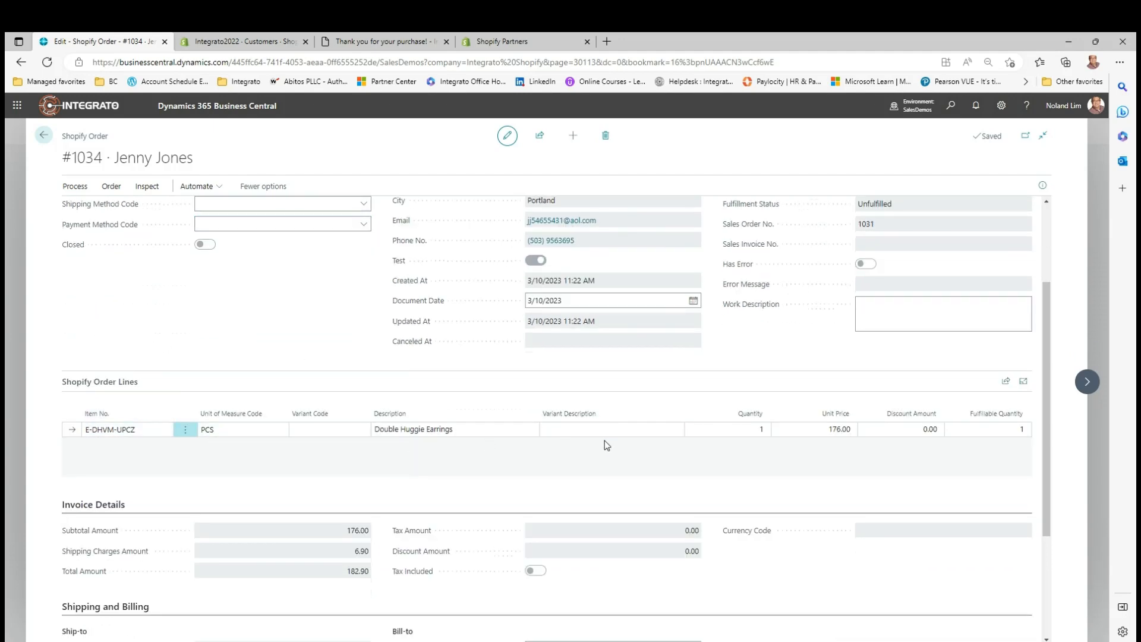
{"action": "scroll", "coordinate": [654, 447], "scroll_direction": "up", "scroll_amount": 3}
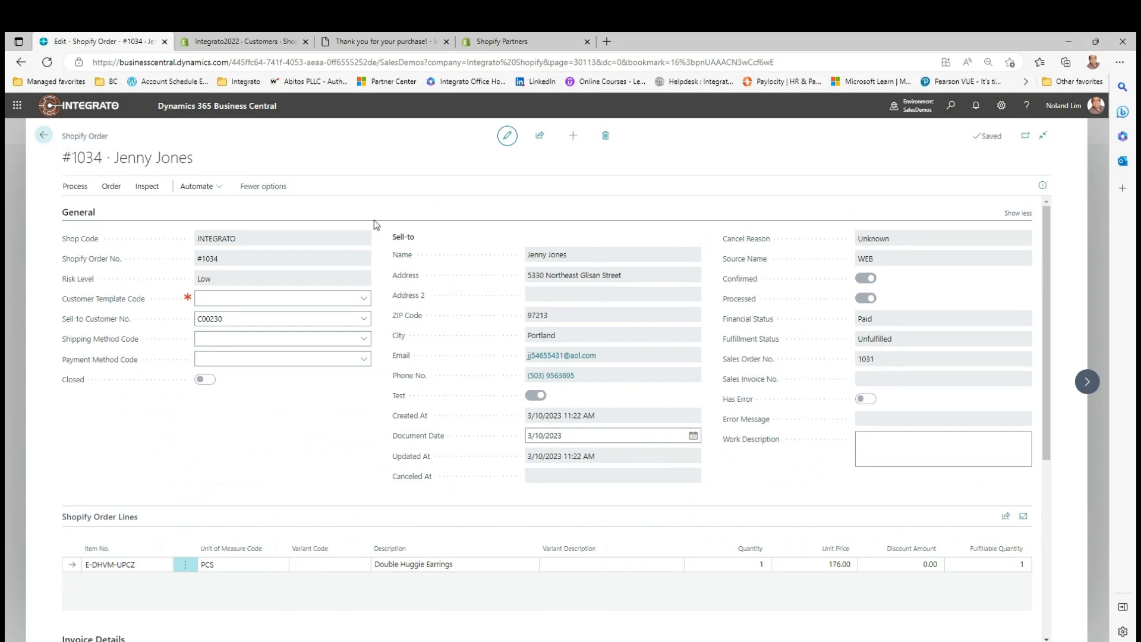
View the sales order linked to this Shopify order, and return to the Shopify orders list
{"action": "left_click", "coordinate": [117, 188]}
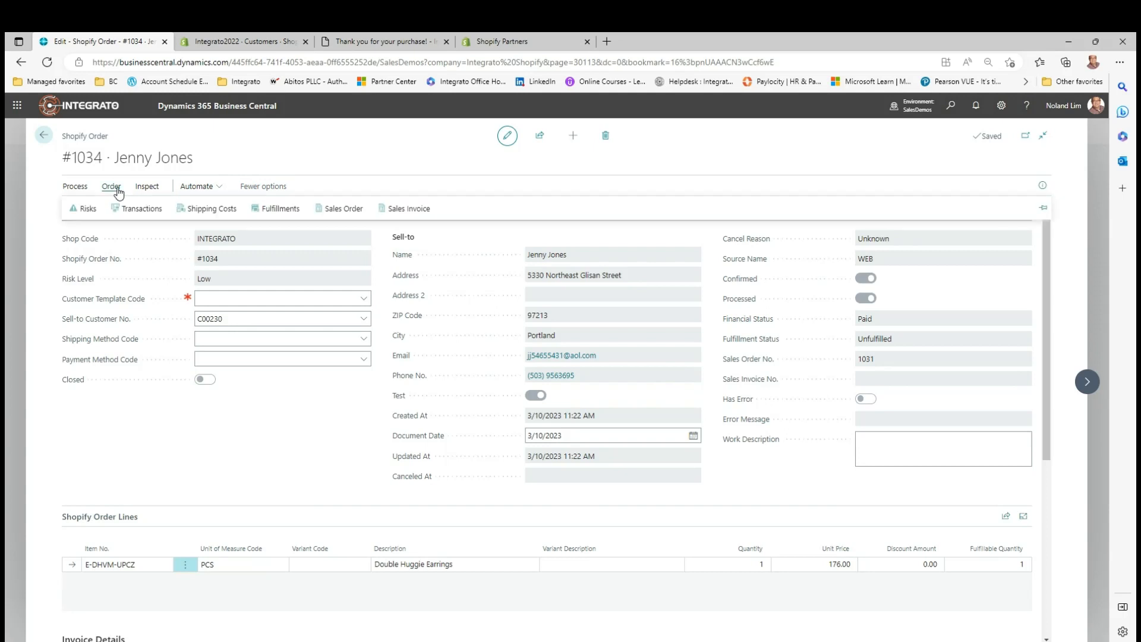
{"action": "left_click", "coordinate": [350, 215]}
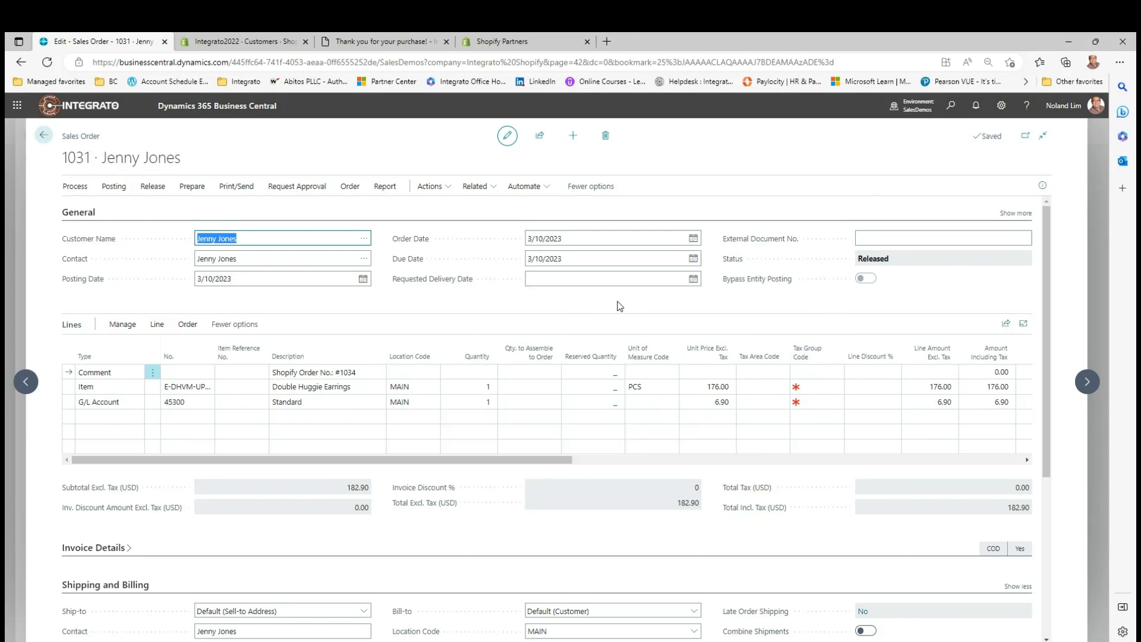
{"action": "left_click", "coordinate": [46, 136]}
{"action": "left_click", "coordinate": [47, 137]}
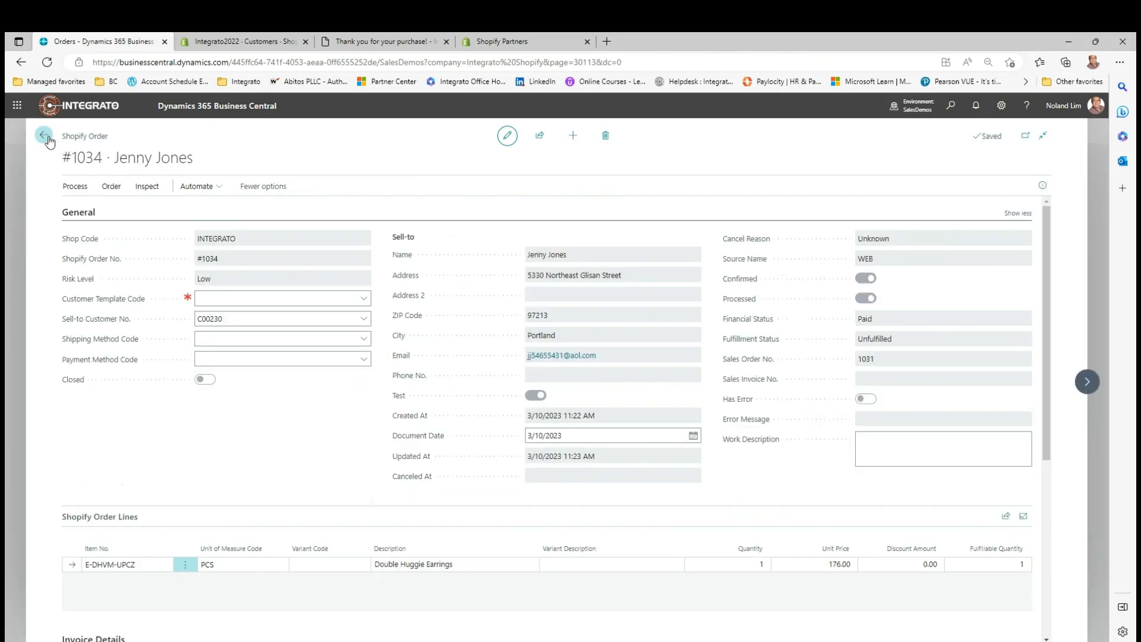
Open the Customers list from the home page and sort it by No. in descending order
{"action": "left_click", "coordinate": [79, 134]}
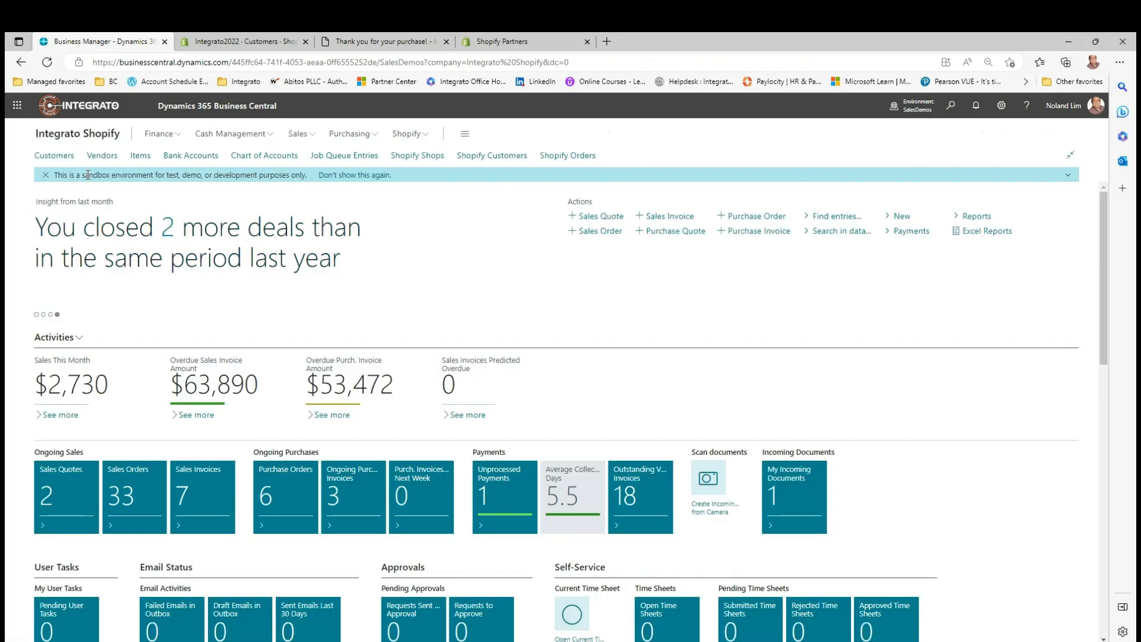
{"action": "left_click", "coordinate": [65, 160]}
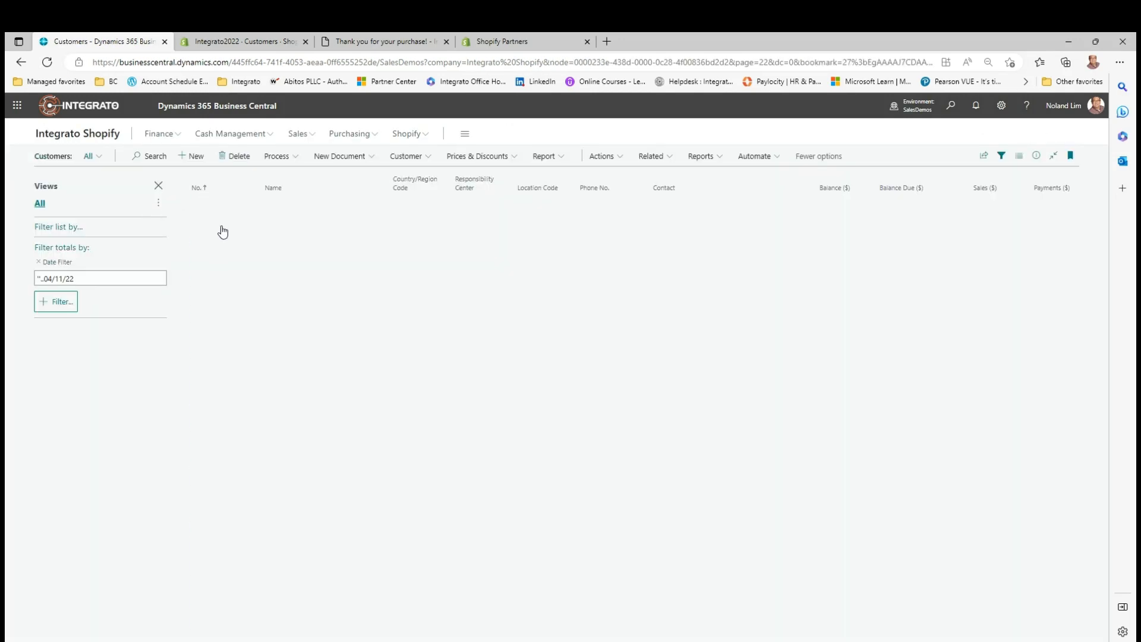
{"action": "left_click", "coordinate": [237, 189]}
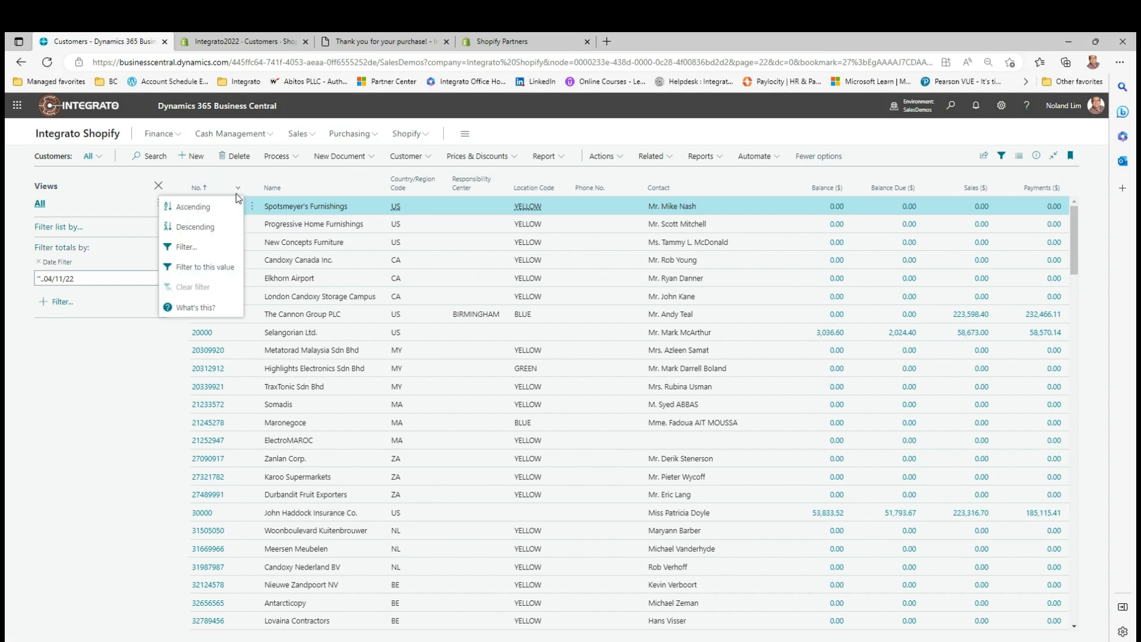
{"action": "left_click", "coordinate": [196, 226]}
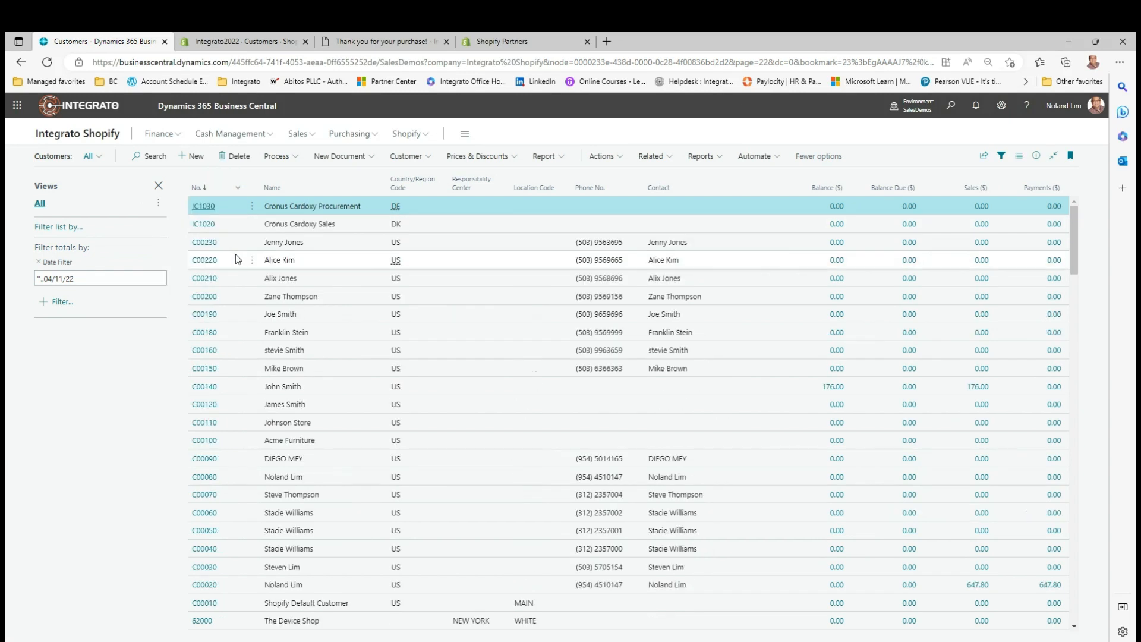